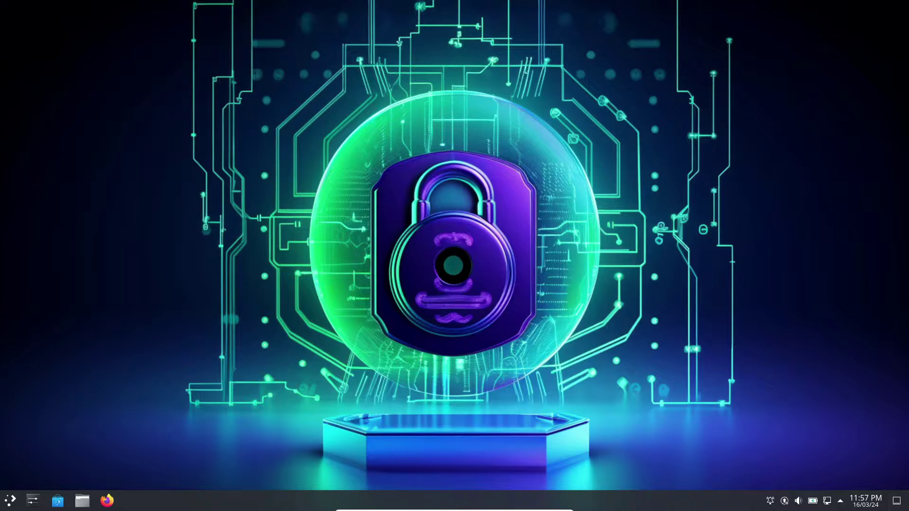
# Step: Launch Discover from the taskbar to show its Updates page with 67 pending updates (1.1 GiB)
pyautogui.click(58, 501)
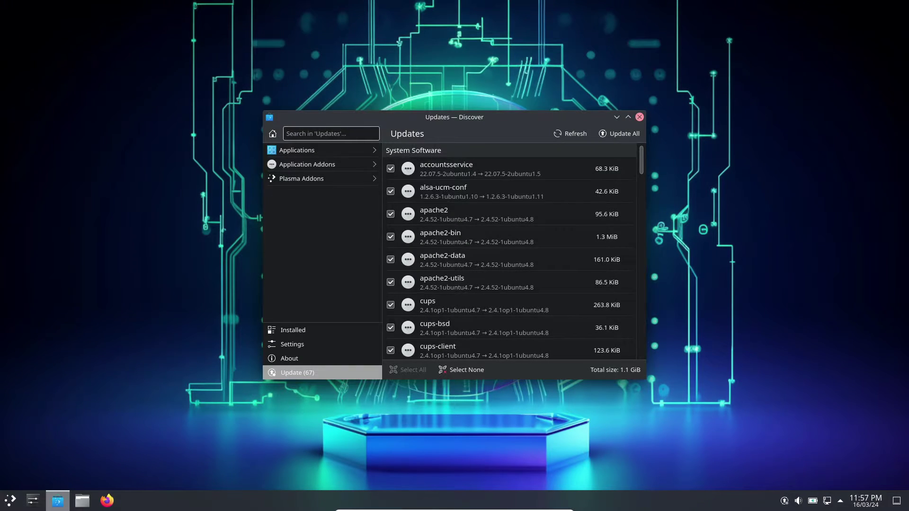
# Step: Close Discover, then open Dolphin on Home, look at its Help submenu and close Dolphin
pyautogui.click(640, 117)
pyautogui.click(82, 501)
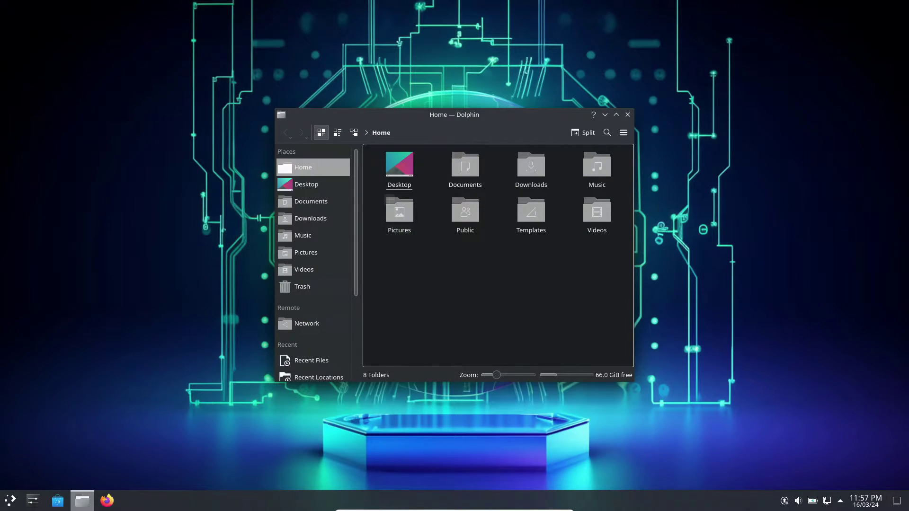
pyautogui.click(624, 133)
pyautogui.moveTo(664, 301)
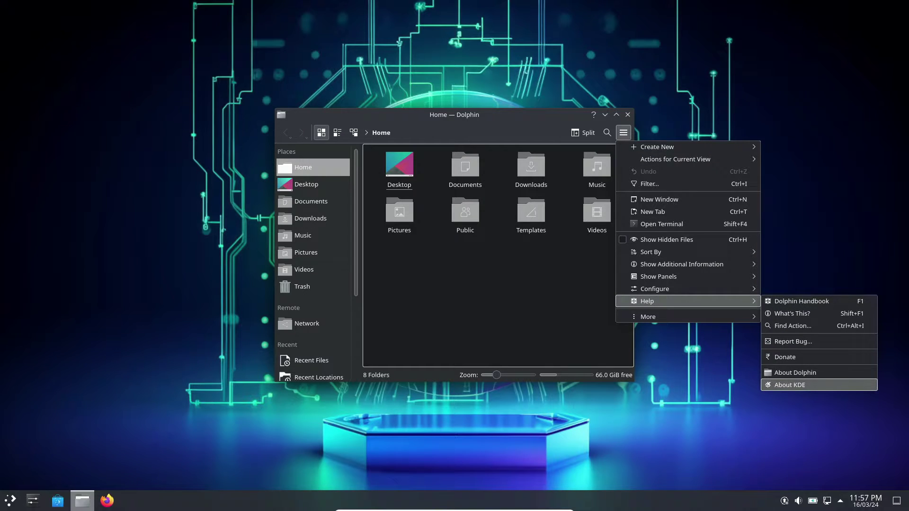
pyautogui.click(624, 132)
pyautogui.click(628, 115)
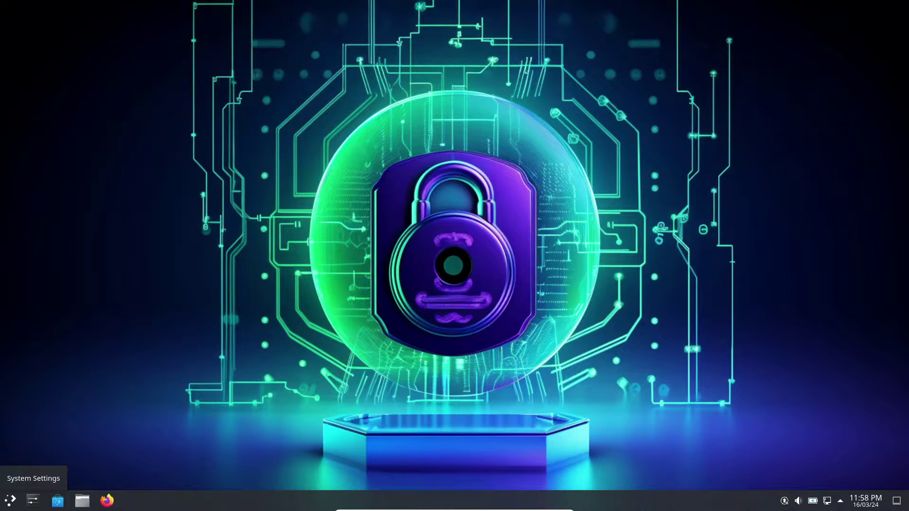
pyautogui.click(33, 501)
pyautogui.click(222, 337)
pyautogui.scroll(-5, 222, 337)
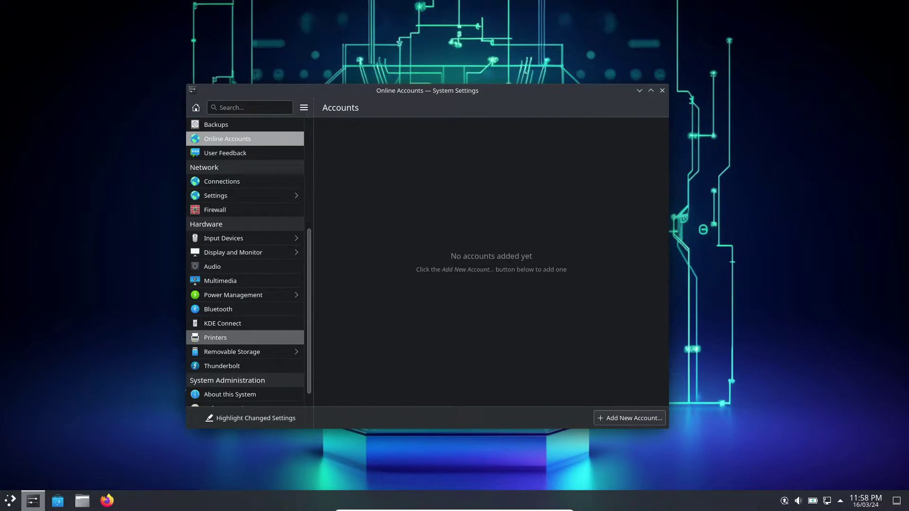
pyautogui.click(217, 291)
pyautogui.click(212, 249)
pyautogui.scroll(10, 212, 250)
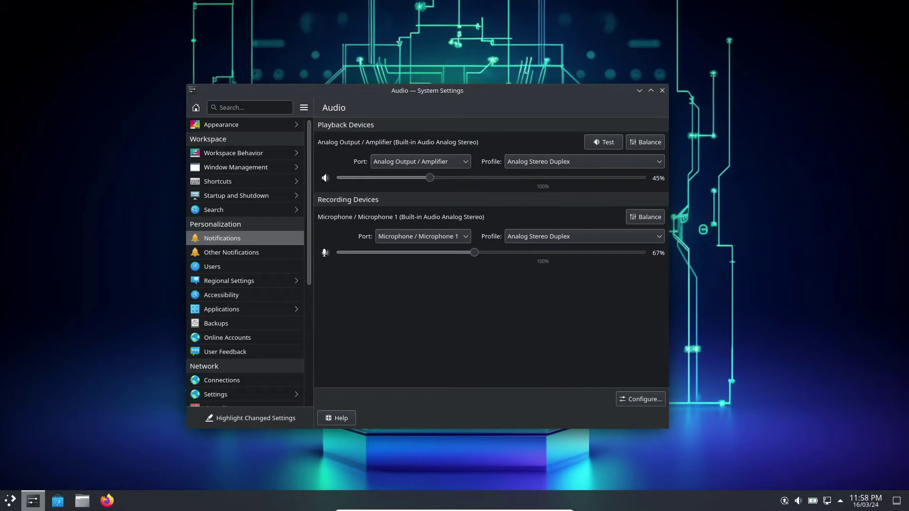
pyautogui.click(218, 181)
pyautogui.click(194, 108)
pyautogui.click(221, 125)
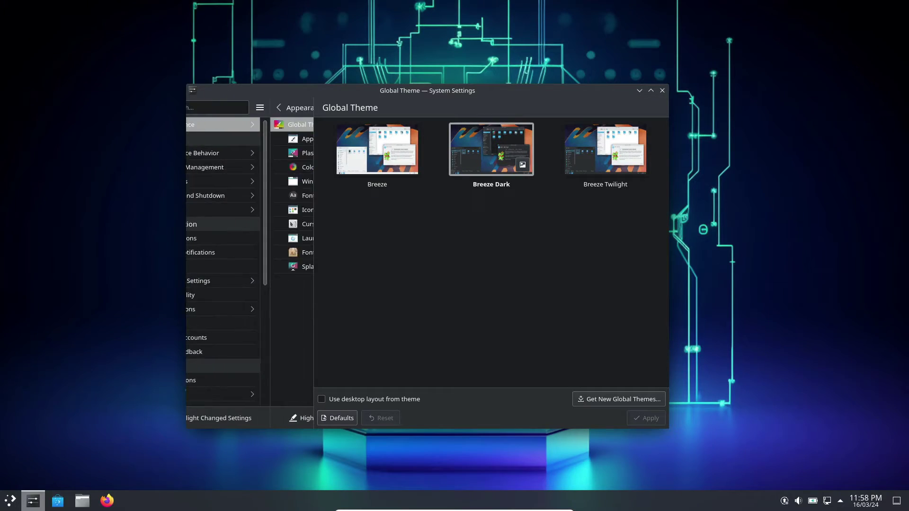
pyautogui.click(619, 399)
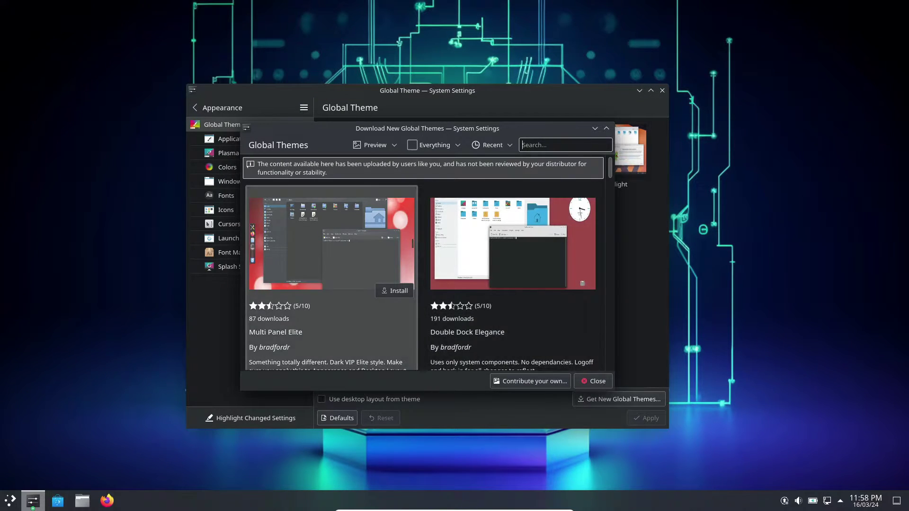
pyautogui.click(593, 382)
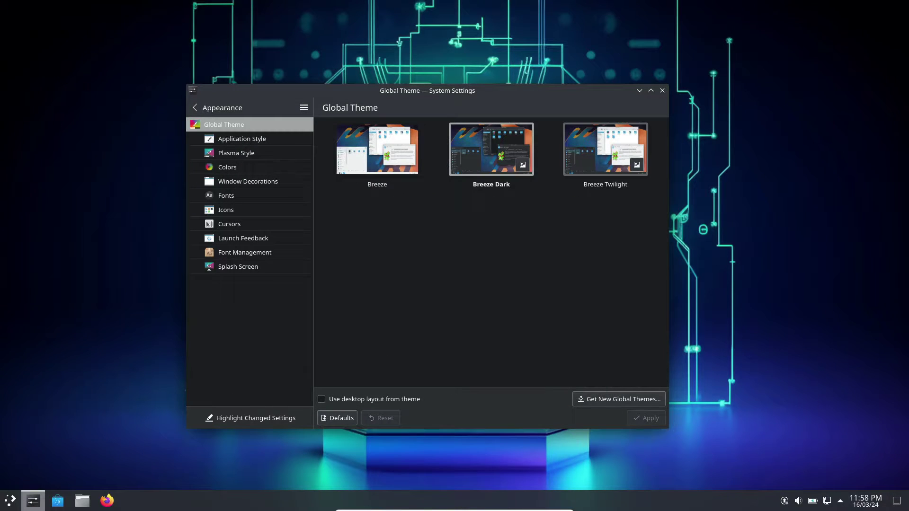
pyautogui.click(663, 90)
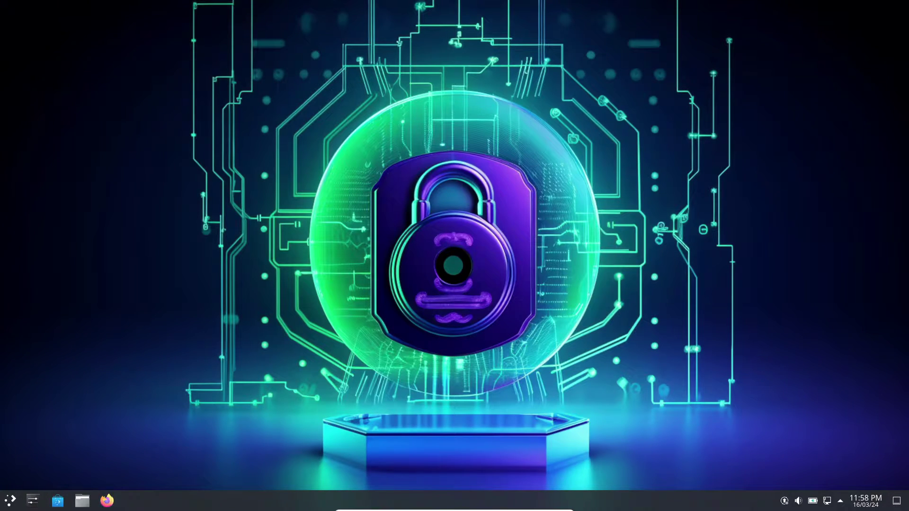
# Step: Browse the launcher's Scripts & Utilities, Stress Testing, Vulnerability Analysis, Web Applications and Wireless categories
pyautogui.click(107, 501)
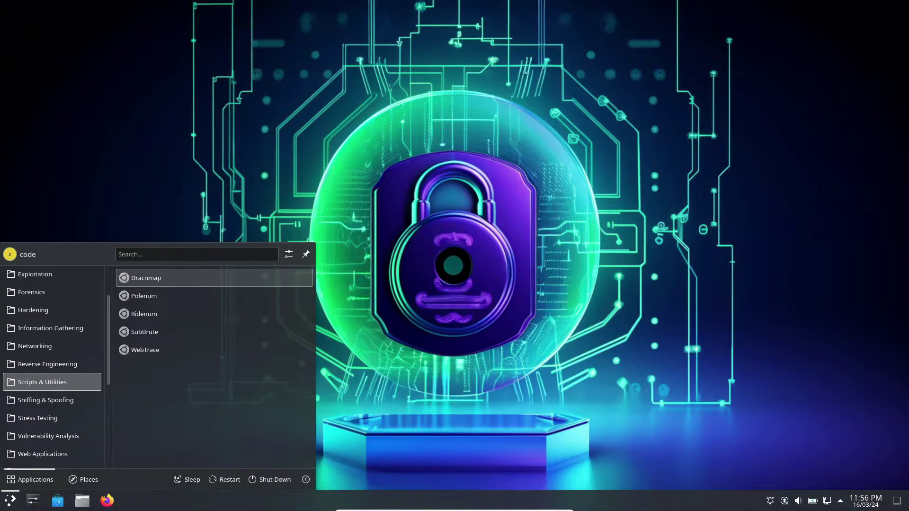
pyautogui.moveTo(52, 401)
pyautogui.moveTo(52, 436)
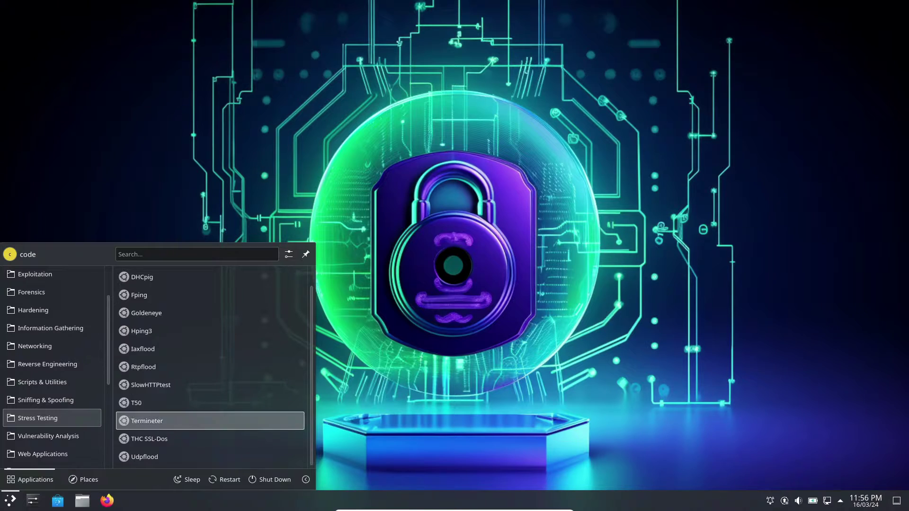
pyautogui.scroll(-4, 52, 369)
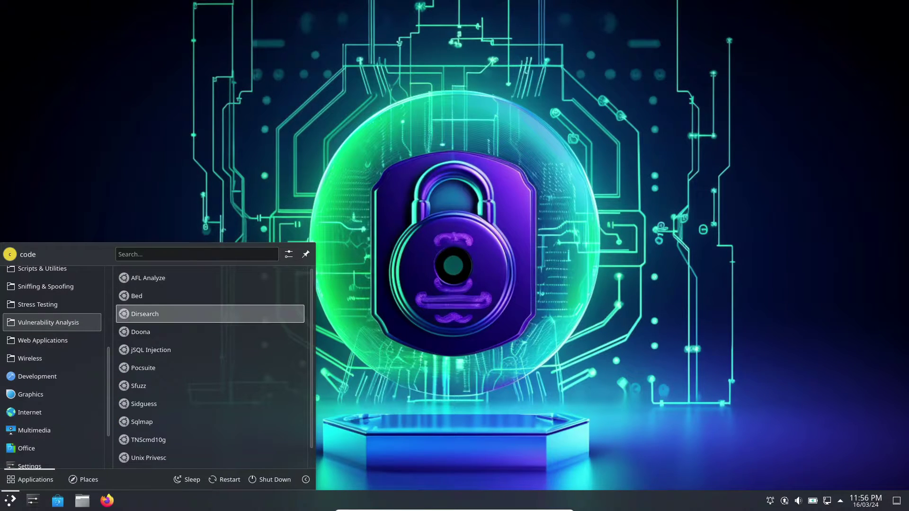
pyautogui.scroll(-1, 209, 295)
pyautogui.moveTo(52, 340)
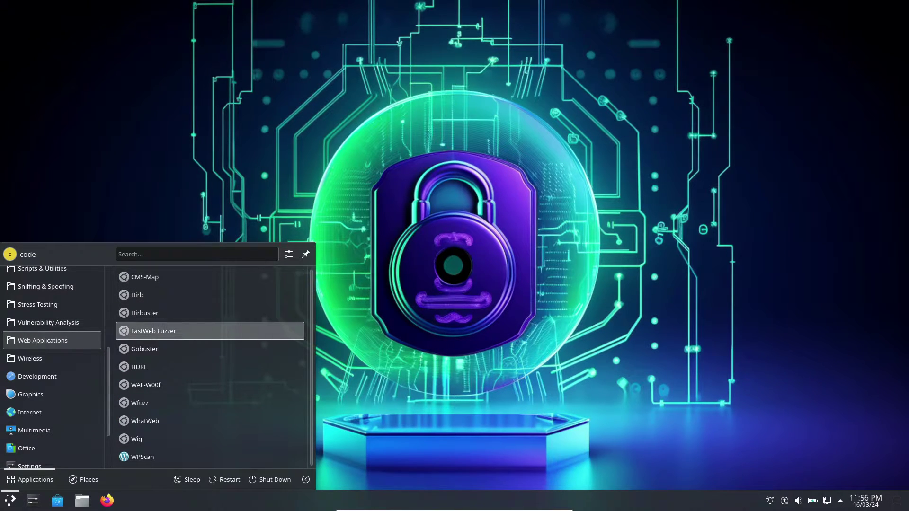
pyautogui.moveTo(52, 359)
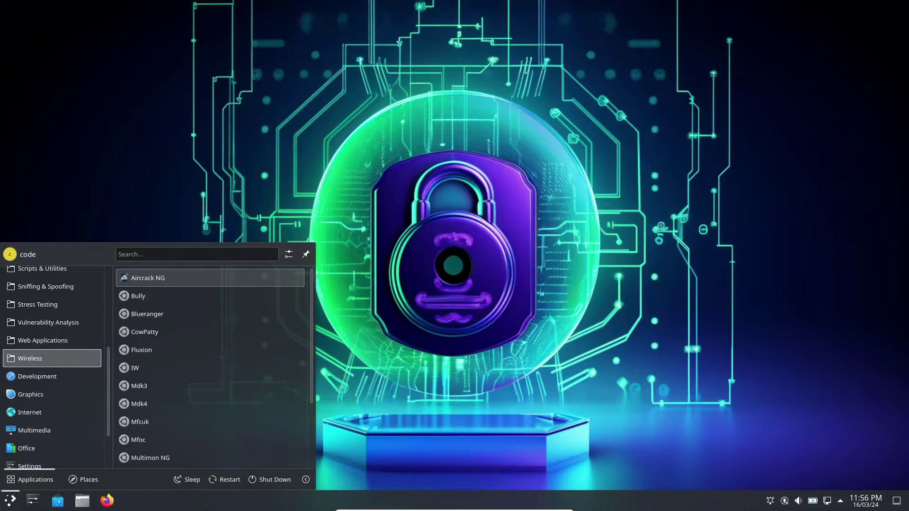
pyautogui.scroll(-5, 209, 349)
pyautogui.scroll(5, 208, 349)
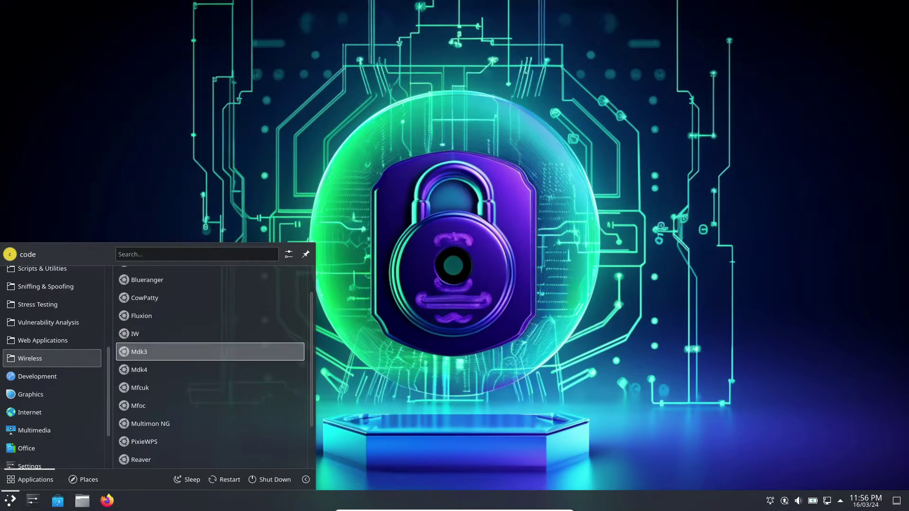
pyautogui.scroll(4, 52, 343)
pyautogui.scroll(2, 52, 343)
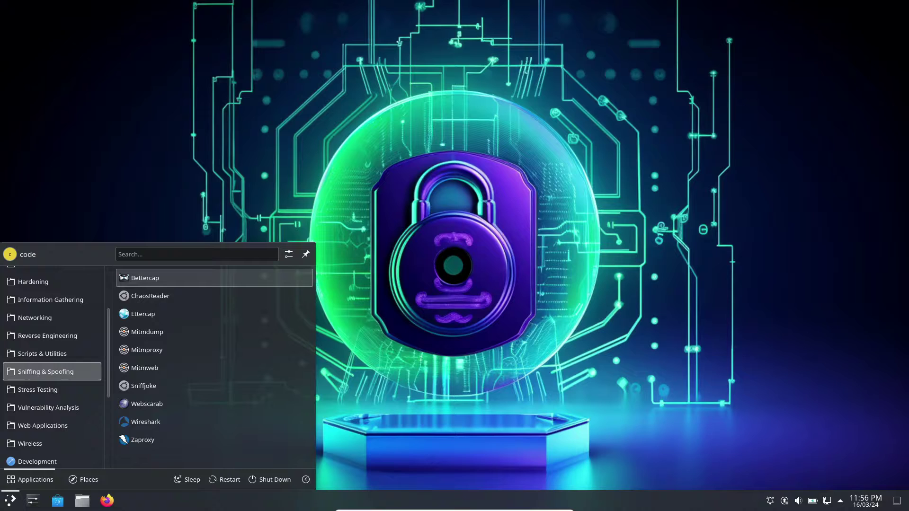
# Step: Launch the edb debugger, dismiss its new-version notice, and close it
pyautogui.press('Return')
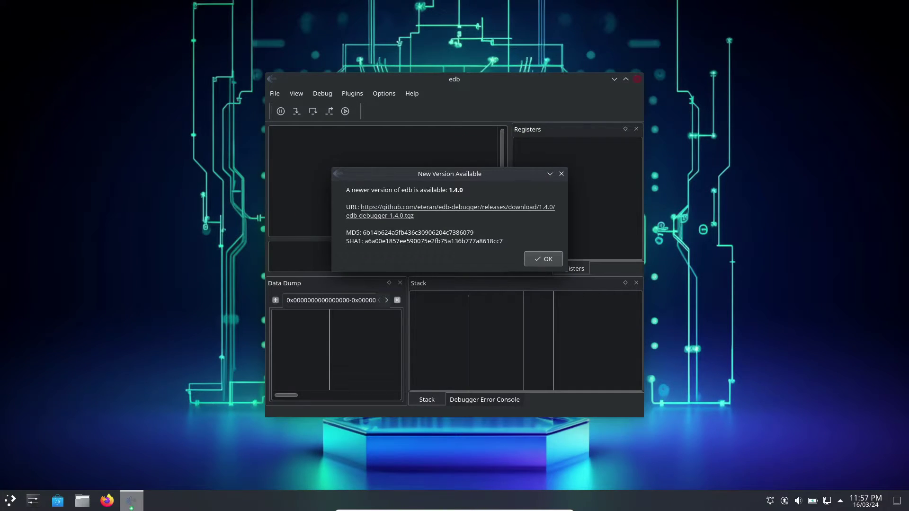
pyautogui.press('Return')
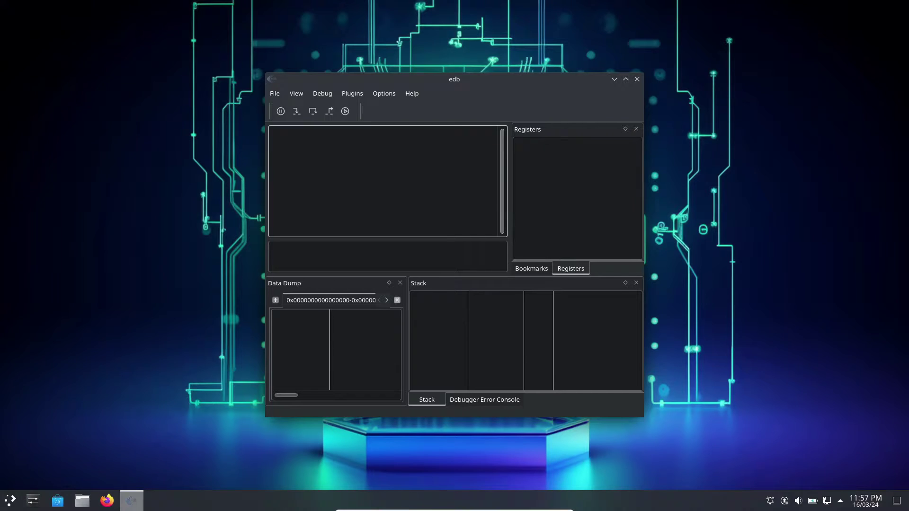
pyautogui.click(638, 79)
pyautogui.press('super')
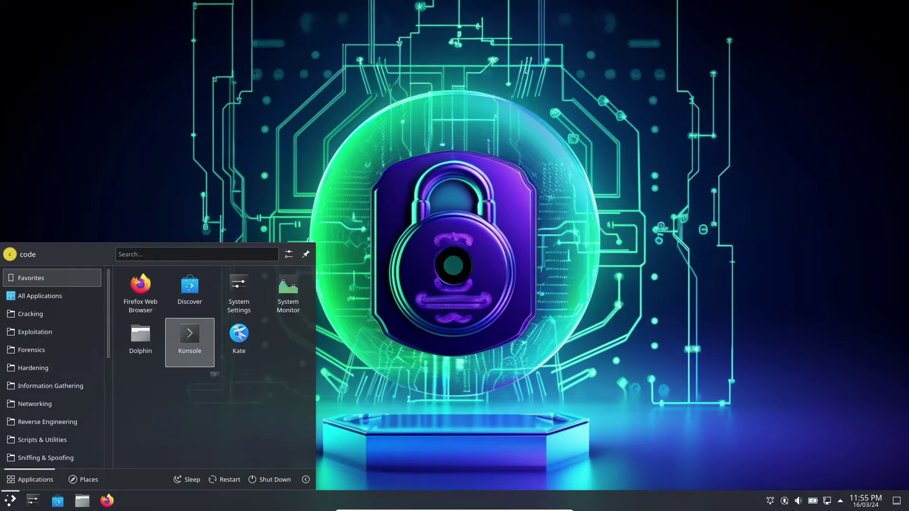
pyautogui.click(189, 337)
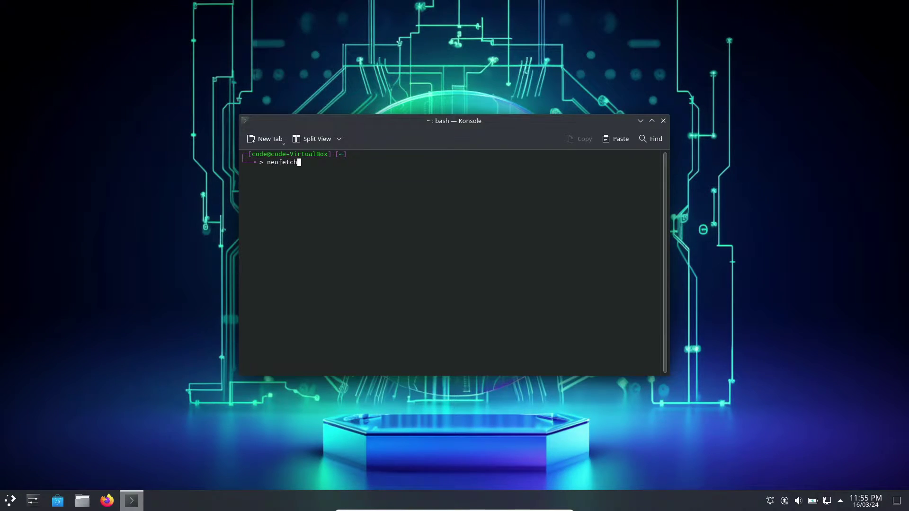
pyautogui.press('Return')
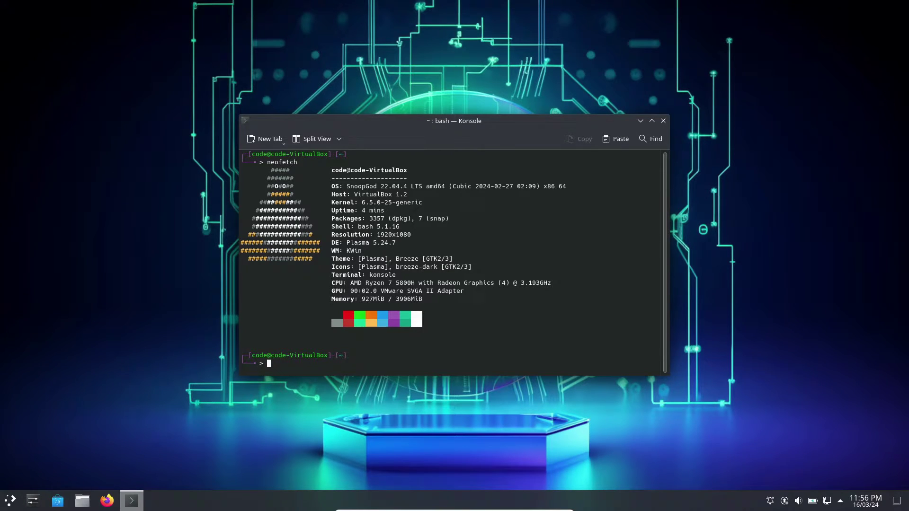
pyautogui.hotkey('ctrl', 'd')
pyautogui.press('super')
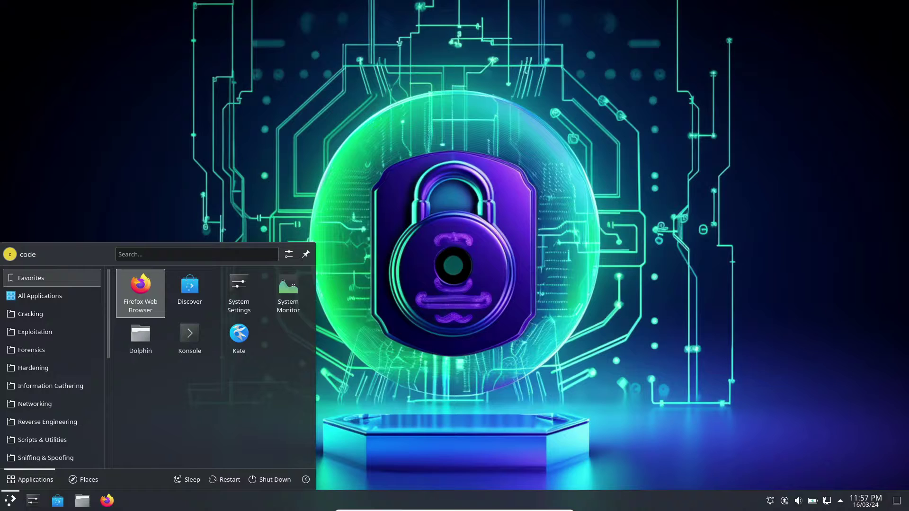
pyautogui.press('Right')
pyautogui.press('Right')
pyautogui.press('Return')
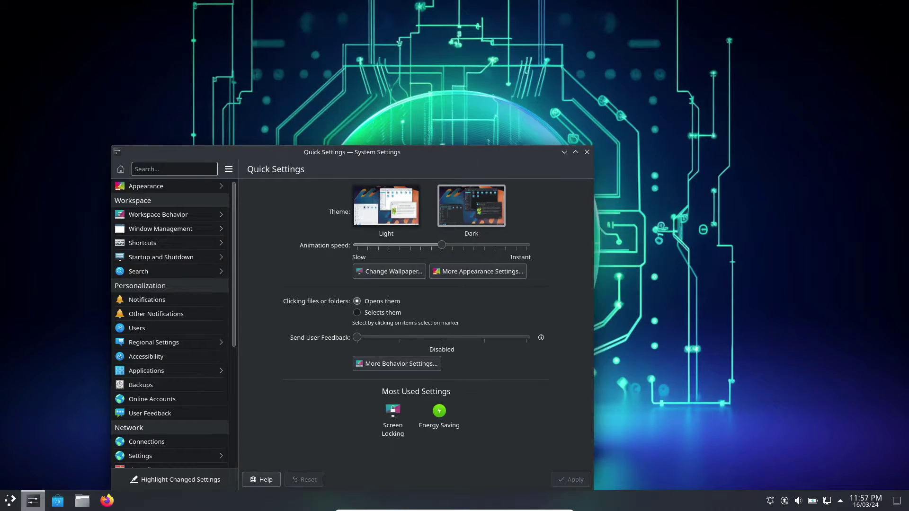
pyautogui.press('Down')
pyautogui.press('Down')
pyautogui.press('Down')
pyautogui.press('Down')
pyautogui.press('Down')
pyautogui.press('Down')
pyautogui.press('Down')
pyautogui.press('Down')
pyautogui.press('Down')
pyautogui.press('Down')
pyautogui.press('Down')
pyautogui.press('Down')
pyautogui.press('Down')
pyautogui.press('Down')
pyautogui.press('Down')
pyautogui.press('Down')
pyautogui.press('Down')
pyautogui.press('Down')
pyautogui.press('Down')
pyautogui.press('Down')
pyautogui.press('Return')
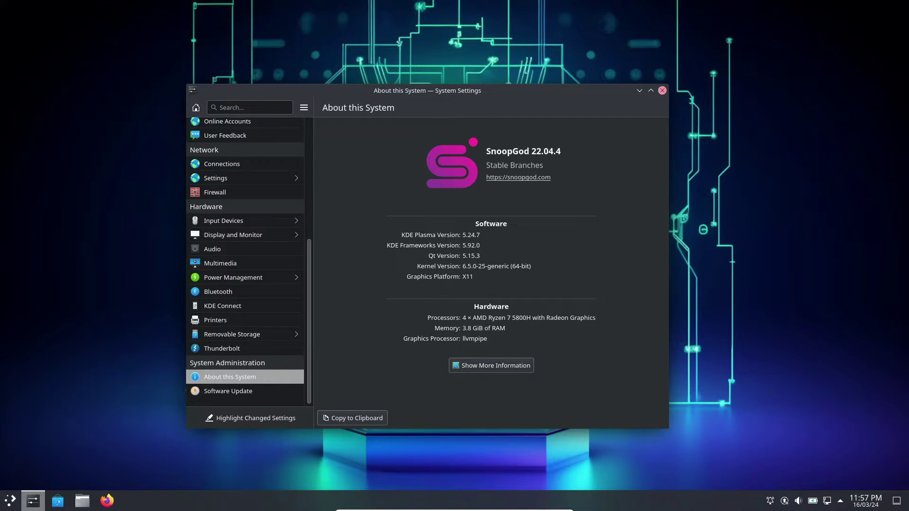
pyautogui.hotkey('alt', 'F4')
# Step: Browse the launcher's Cracking, Exploitation and Information Gathering tool lists with the keyboard
pyautogui.press('super')
pyautogui.press('Up')
pyautogui.press('Up')
pyautogui.press('Up')
pyautogui.press('Up')
pyautogui.press('Up')
pyautogui.press('Up')
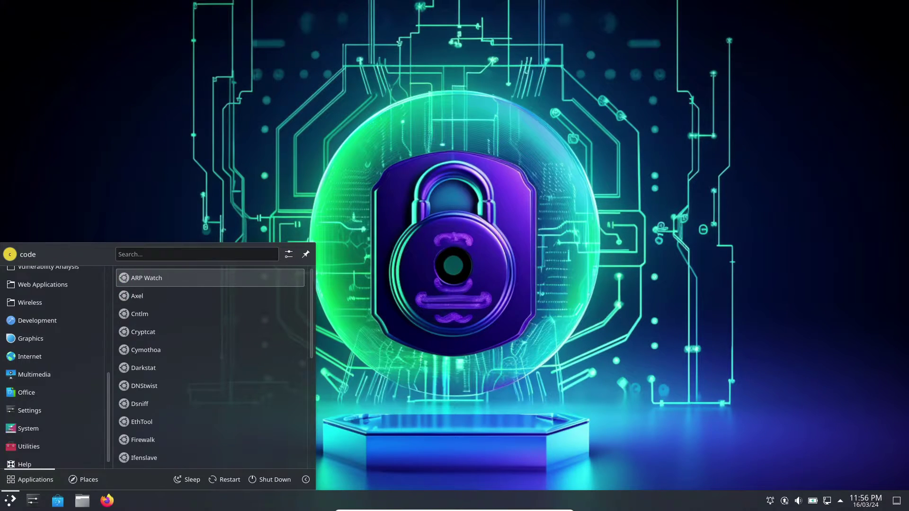
pyautogui.press('Right')
pyautogui.press('Left')
pyautogui.press('Up')
pyautogui.press('Up')
pyautogui.press('Up')
pyautogui.press('Up')
pyautogui.press('Up')
pyautogui.press('Up')
pyautogui.press('Up')
pyautogui.press('Up')
pyautogui.press('Up')
pyautogui.press('Up')
pyautogui.press('Up')
pyautogui.press('Up')
pyautogui.press('Up')
pyautogui.press('Up')
pyautogui.press('Up')
pyautogui.press('Up')
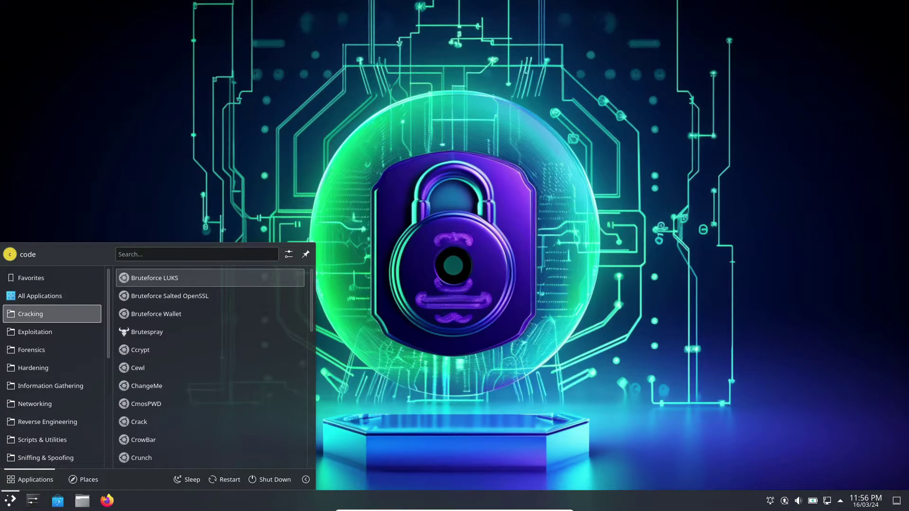
pyautogui.press('Down')
pyautogui.press('Down')
pyautogui.press('Down')
pyautogui.press('Down')
pyautogui.press('Down')
pyautogui.press('Down')
pyautogui.press('Down')
pyautogui.press('Down')
pyautogui.press('Left')
pyautogui.press('Down')
pyautogui.press('Right')
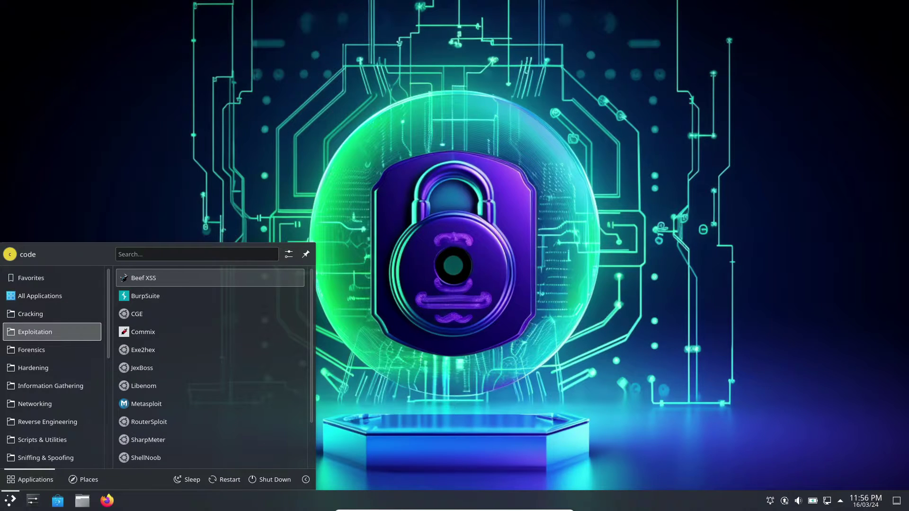
pyautogui.press('Down')
pyautogui.press('Down')
pyautogui.press('Down')
pyautogui.press('Down')
pyautogui.press('Down')
pyautogui.press('Left')
pyautogui.press('Down')
pyautogui.press('Right')
pyautogui.press('Down')
pyautogui.press('Down')
pyautogui.press('Down')
pyautogui.press('Down')
pyautogui.press('Down')
pyautogui.press('Down')
pyautogui.press('Down')
pyautogui.press('Down')
pyautogui.press('Left')
pyautogui.press('Down')
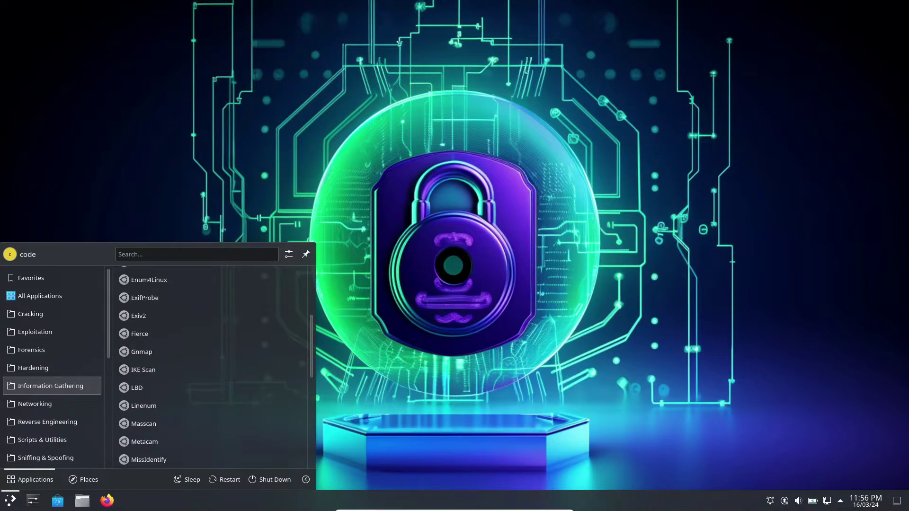
pyautogui.press('Right')
pyautogui.press('Down')
pyautogui.press('Down')
pyautogui.press('Down')
pyautogui.press('Down')
pyautogui.press('Down')
pyautogui.press('Down')
pyautogui.press('Down')
pyautogui.press('Down')
pyautogui.press('Down')
pyautogui.press('Down')
pyautogui.press('Down')
pyautogui.press('Down')
pyautogui.press('Down')
pyautogui.press('Down')
# Step: Continue through Networking, Sniffing & Spoofing, Stress Testing, Vulnerability Analysis and Wireless tools
pyautogui.press('Down')
pyautogui.press('Down')
pyautogui.press('Down')
pyautogui.press('Down')
pyautogui.press('Down')
pyautogui.press('Down')
pyautogui.press('Left')
pyautogui.press('Down')
pyautogui.press('Right')
pyautogui.press('Down')
pyautogui.press('Down')
pyautogui.press('Down')
pyautogui.press('Down')
pyautogui.press('Down')
pyautogui.press('Down')
pyautogui.press('Down')
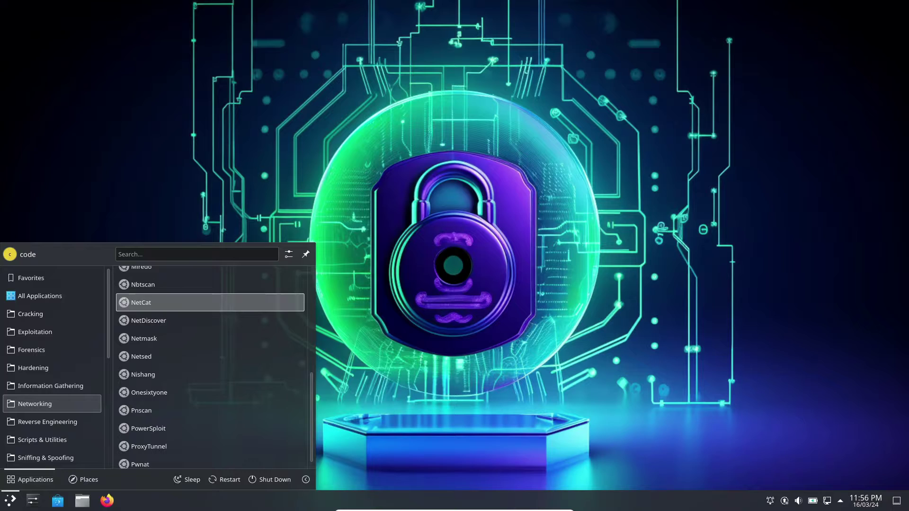
pyautogui.press('Left')
pyautogui.press('Down')
pyautogui.press('Down')
pyautogui.press('Down')
pyautogui.press('Right')
pyautogui.press('Down')
pyautogui.press('Down')
pyautogui.press('Down')
pyautogui.press('Down')
pyautogui.press('Down')
pyautogui.press('Down')
pyautogui.press('Down')
pyautogui.press('Left')
pyautogui.press('Down')
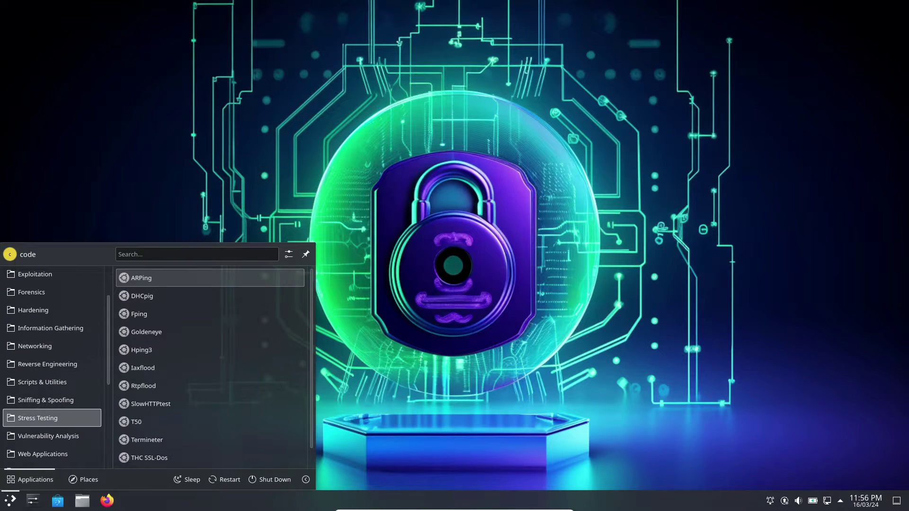
pyautogui.press('Down')
pyautogui.press('Down')
pyautogui.press('Left')
pyautogui.press('Down')
pyautogui.press('Right')
pyautogui.press('Down')
pyautogui.press('Down')
pyautogui.press('Down')
pyautogui.press('Left')
pyautogui.press('Down')
pyautogui.press('Right')
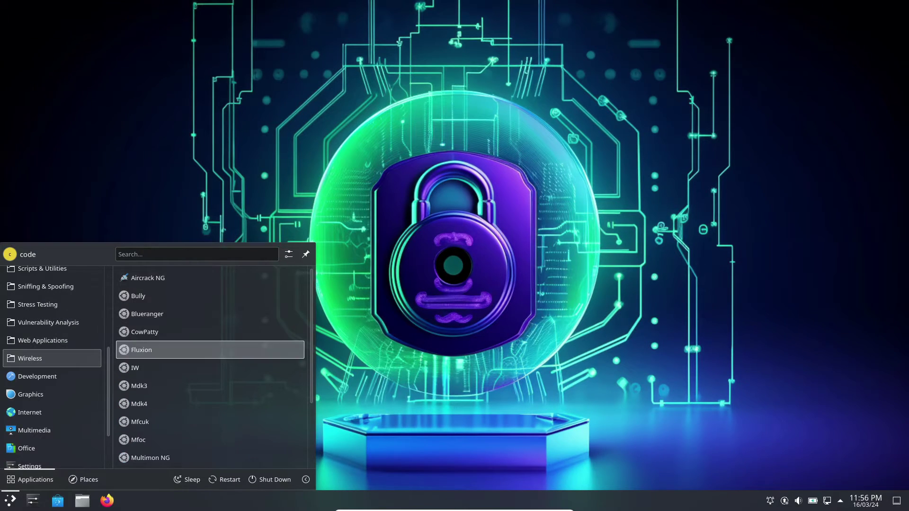
# Step: Launch edb from the Reverse Engineering category, then close it with Alt+F4
pyautogui.press('Left')
pyautogui.press('Up')
pyautogui.press('Up')
pyautogui.press('Up')
pyautogui.press('Up')
pyautogui.press('Up')
pyautogui.press('Up')
pyautogui.press('Right')
pyautogui.press('Return')
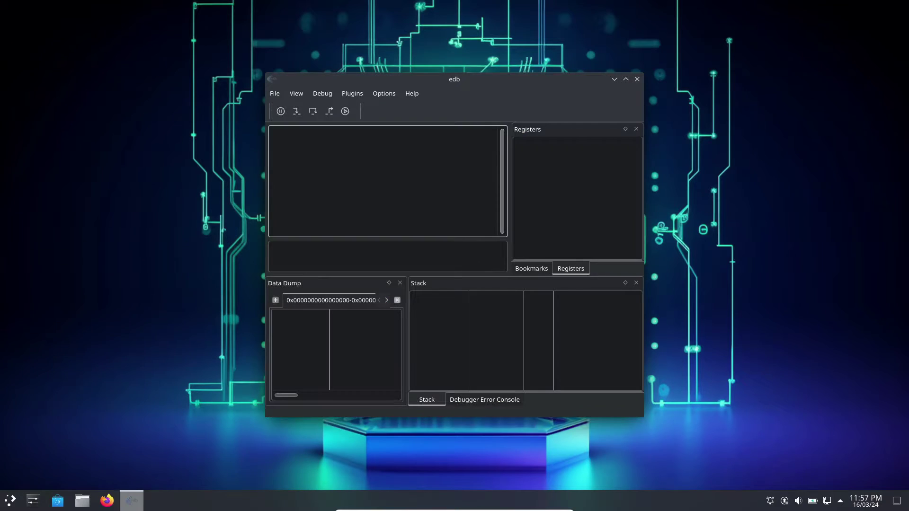
pyautogui.hotkey('alt', 'F4')
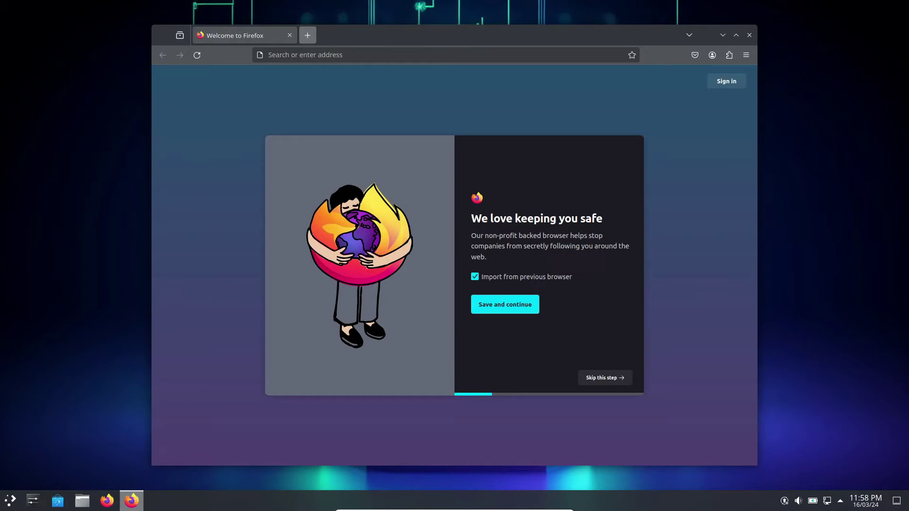
# Step: Search Google for 'snoopgod linux' in a new tab and open the snoopgod.com result
pyautogui.hotkey('ctrl', 't')
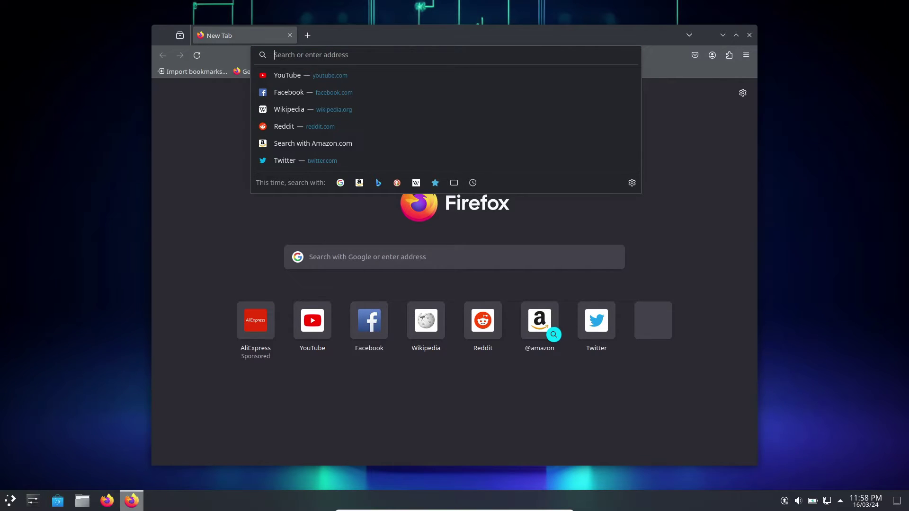
pyautogui.write('snoop')
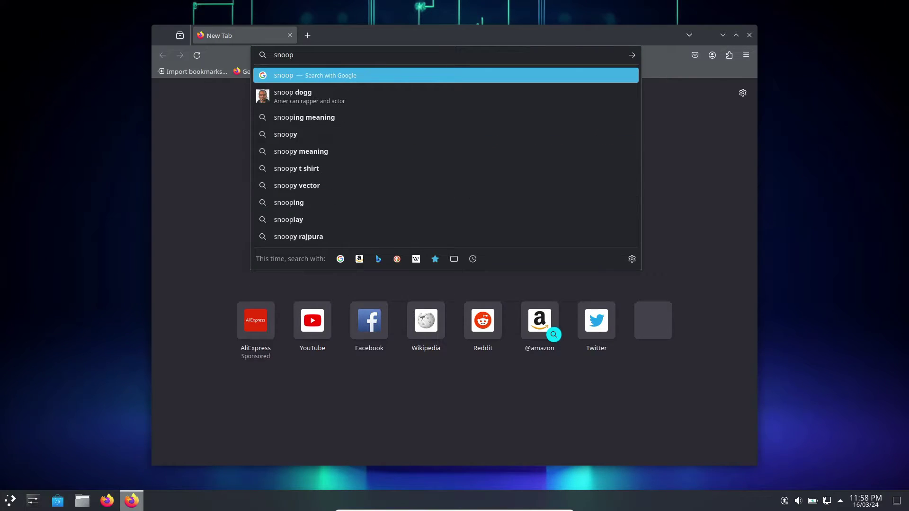
pyautogui.write('god linux')
pyautogui.press('Return')
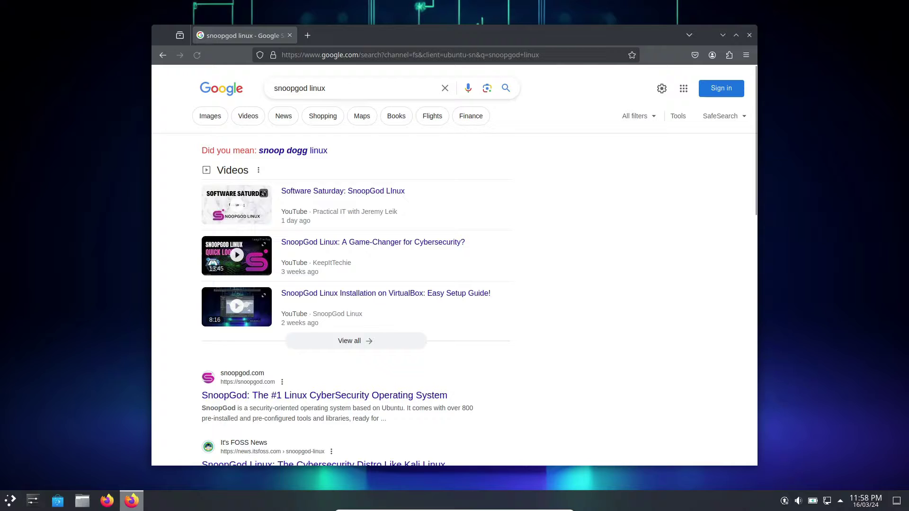
pyautogui.scroll(-5, 355, 274)
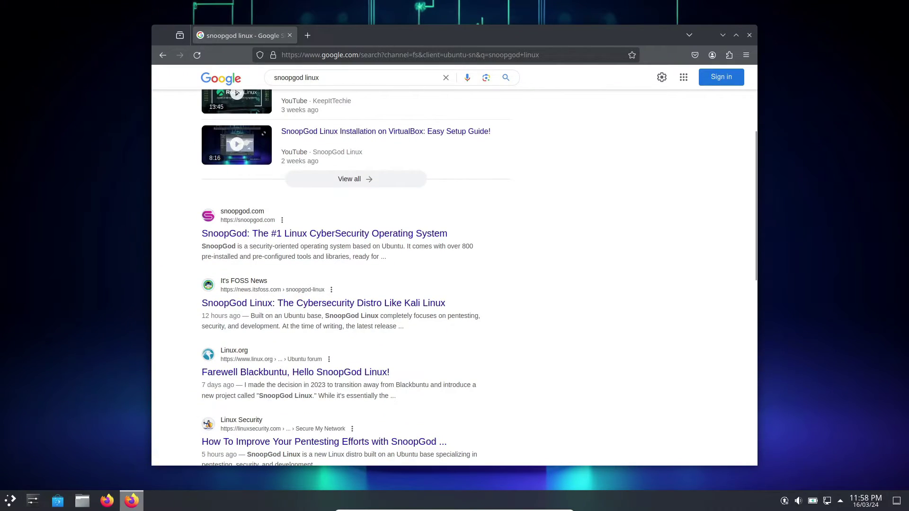
pyautogui.click(284, 233)
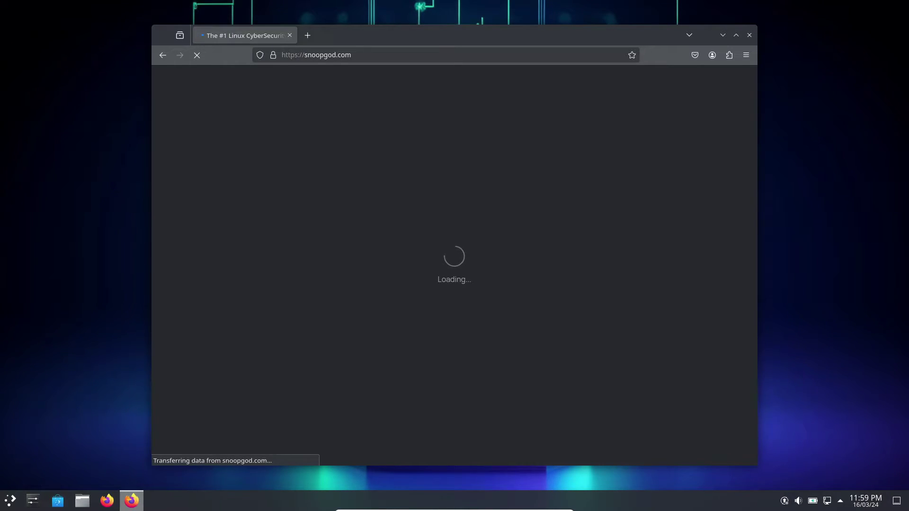
# Step: Accept all cookies on the SnoopGod website
pyautogui.click(635, 411)
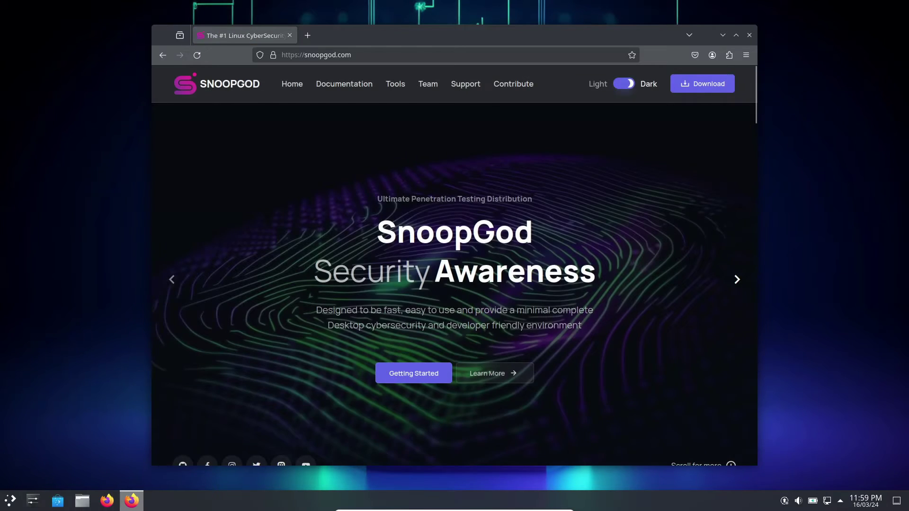
pyautogui.scroll(-10, 455, 277)
pyautogui.scroll(-2, 454, 189)
pyautogui.scroll(12, 455, 188)
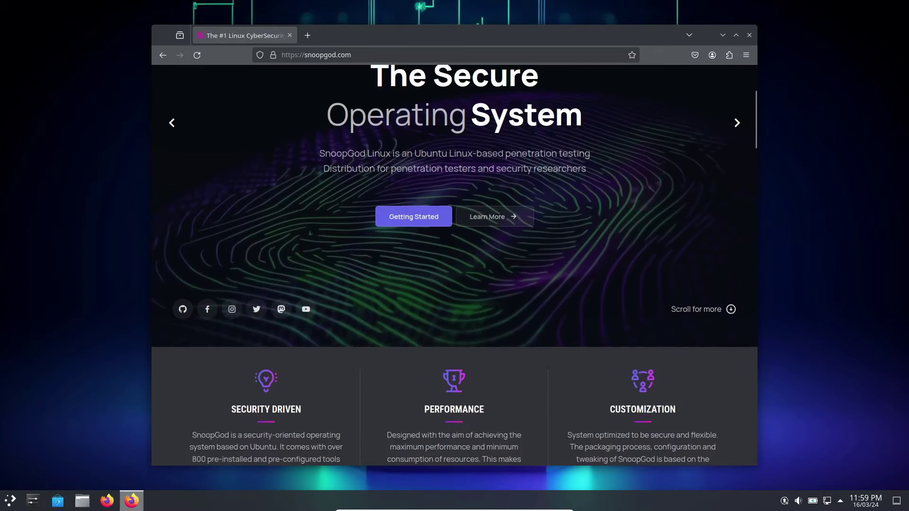
# Step: On the Download page, start downloading SnoopGod V22.04.4 (snoopgod-22.04.4-desktop-amd64.iso)
pyautogui.click(703, 84)
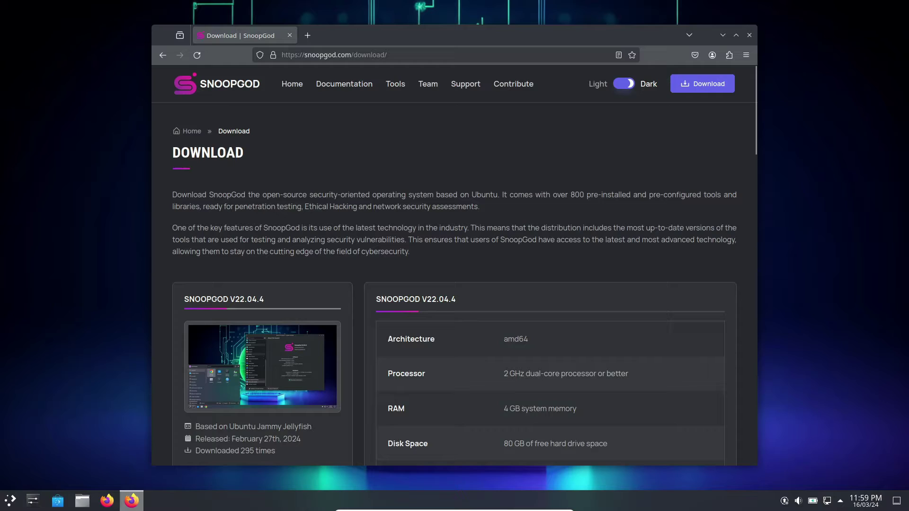
pyautogui.scroll(-5, 455, 265)
pyautogui.scroll(-2, 454, 265)
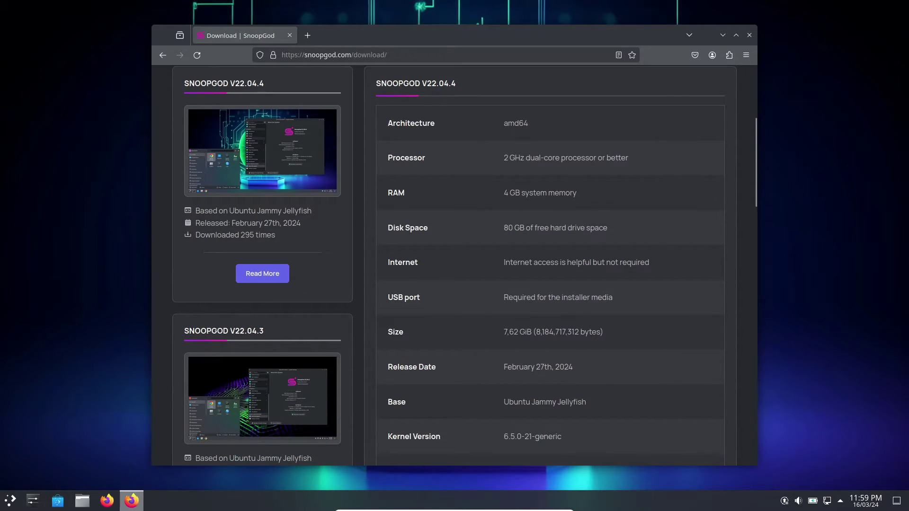
pyautogui.scroll(-8, 549, 266)
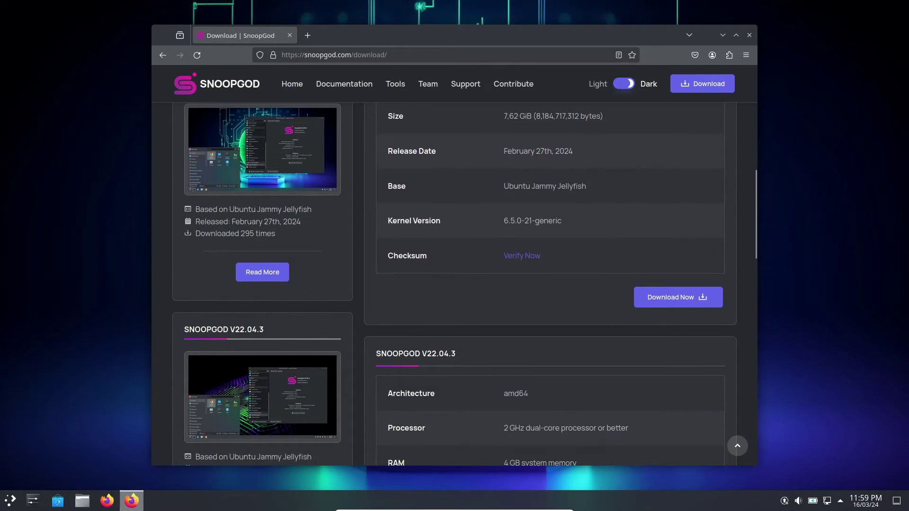
pyautogui.scroll(12, 455, 265)
pyautogui.scroll(-6, 455, 265)
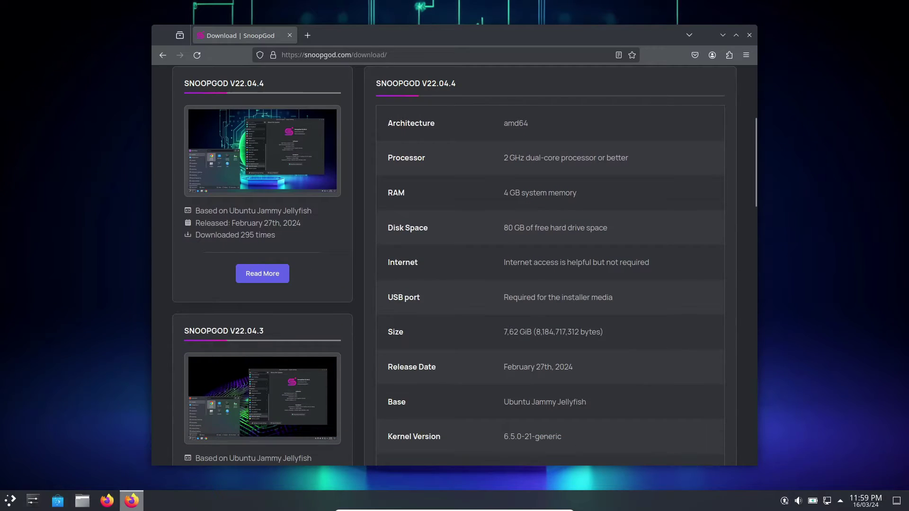
pyautogui.scroll(-4, 677, 407)
pyautogui.scroll(-7, 677, 407)
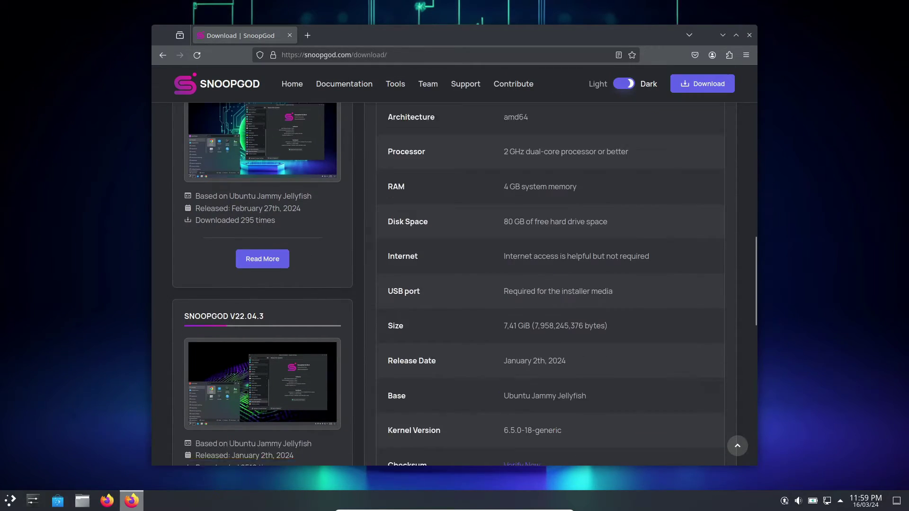
pyautogui.scroll(19, 454, 266)
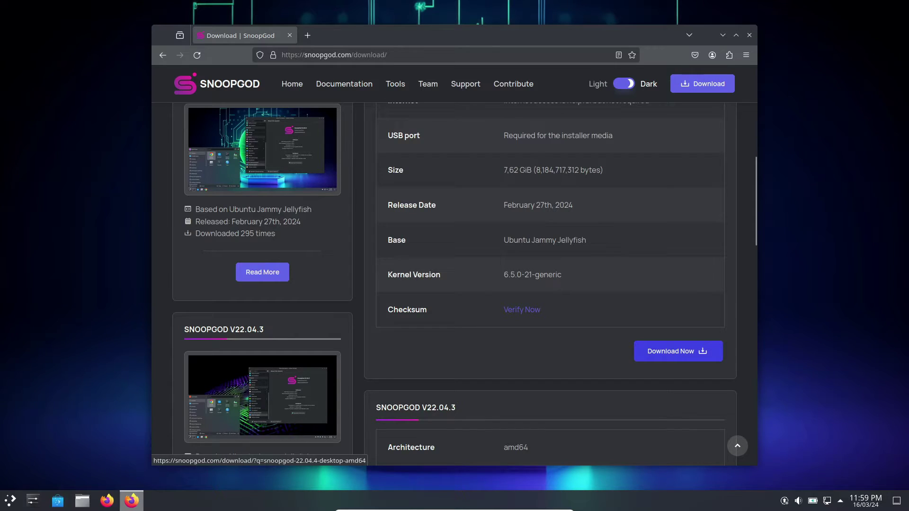
pyautogui.click(678, 351)
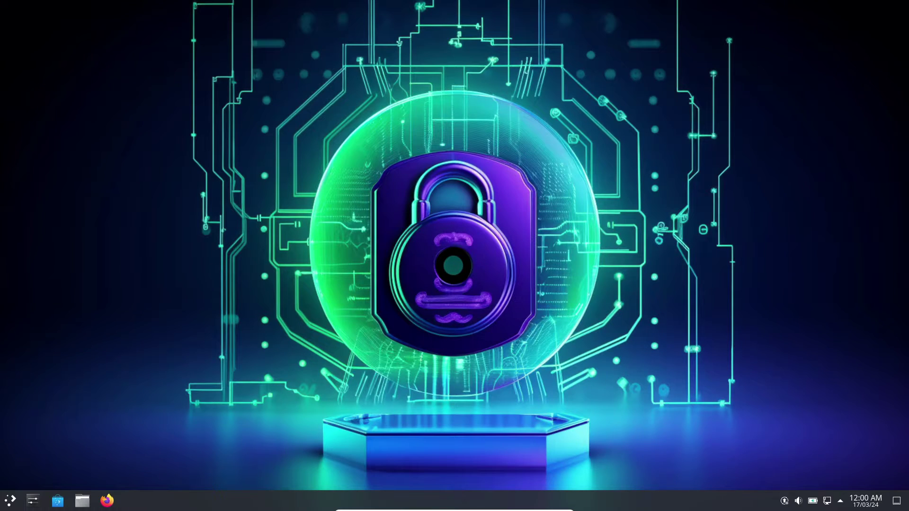
# Step: Launch Konsole from the launcher and run htop
pyautogui.click(9, 500)
pyautogui.click(189, 333)
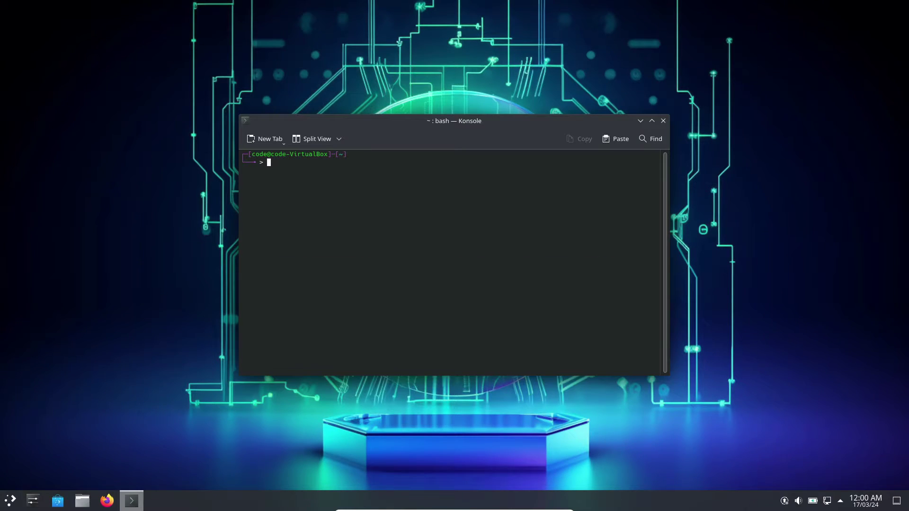
pyautogui.write('htop')
pyautogui.press('Return')
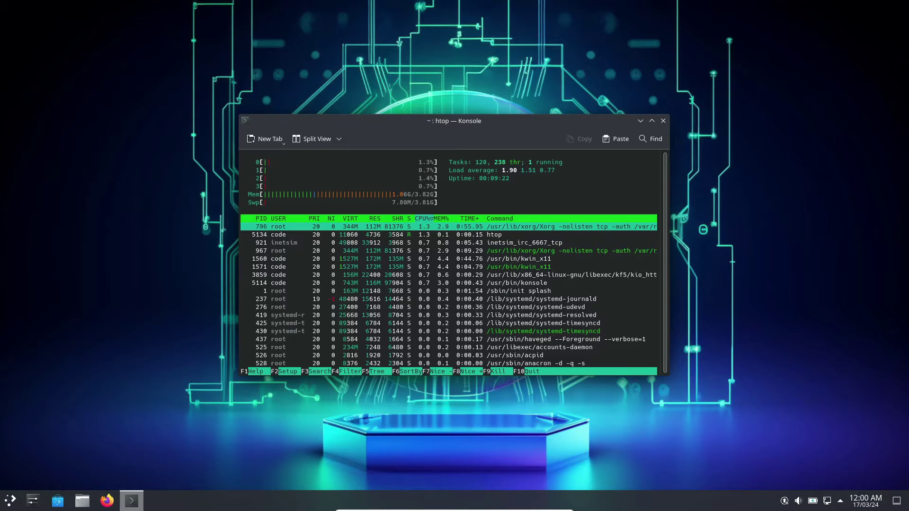
# Step: Search 'disk' in the launcher and start Disk Usage Analyzer
pyautogui.press('super')
pyautogui.write('disk')
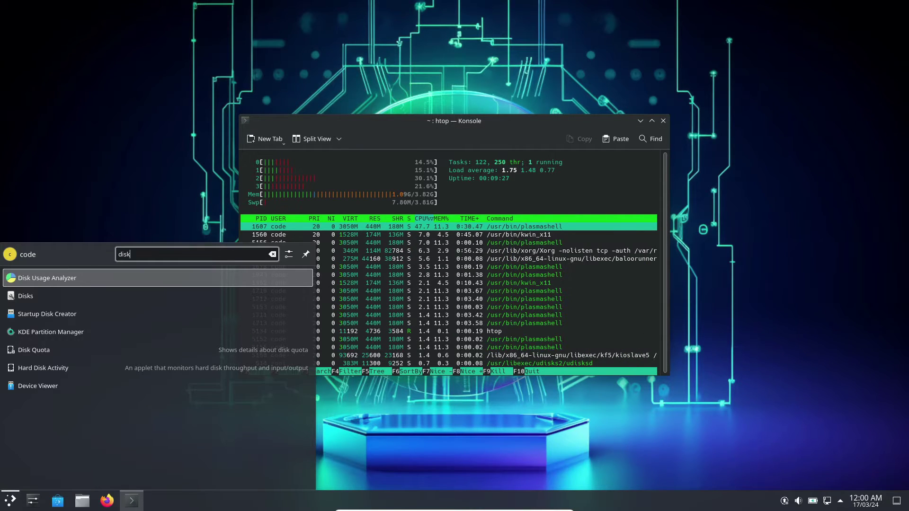
pyautogui.press('Return')
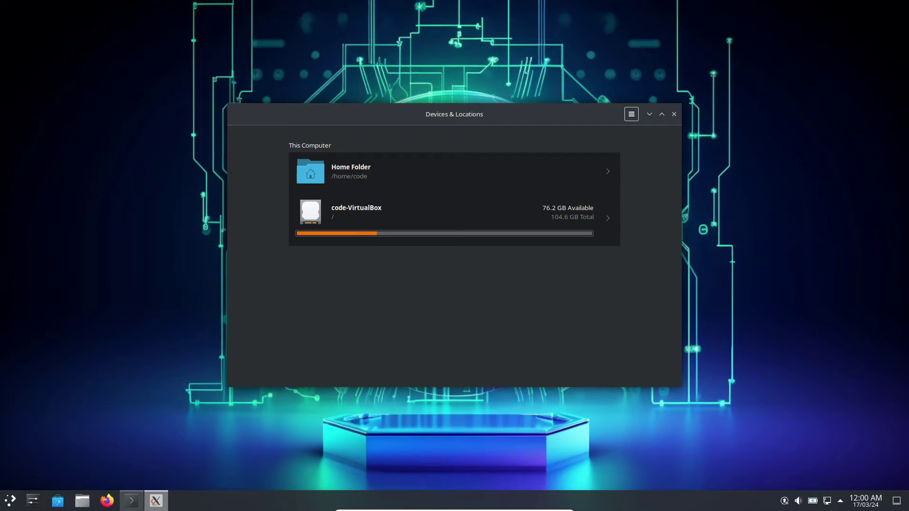
# Step: Scan the code-VirtualBox root filesystem in Disk Usage Analyzer
pyautogui.click(445, 218)
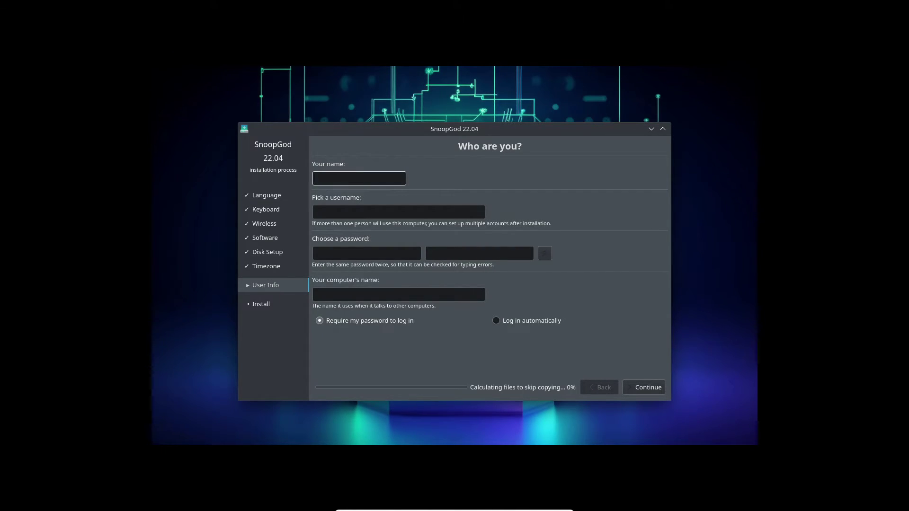
# Step: Enter the name 'code', type and confirm the account password, and start the installation
pyautogui.write('code')
pyautogui.click(366, 253)
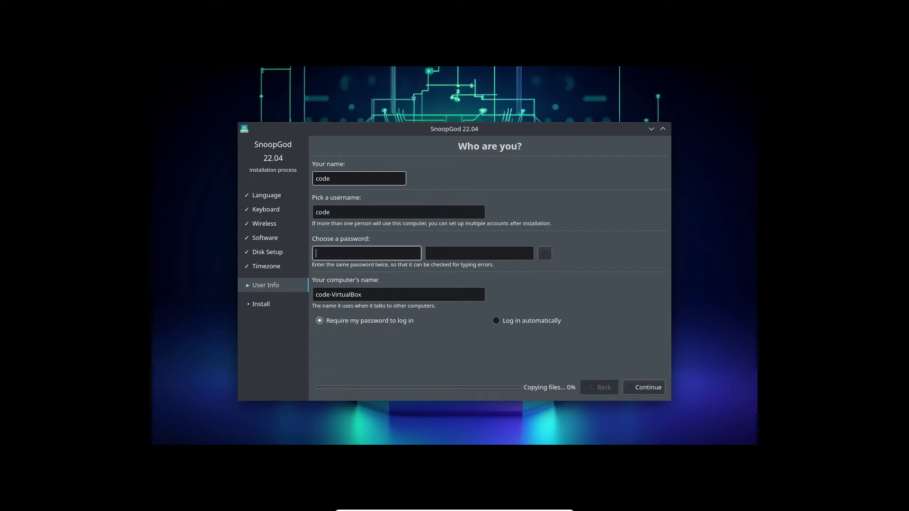
pyautogui.write('12345')
pyautogui.click(479, 253)
pyautogui.write('12345')
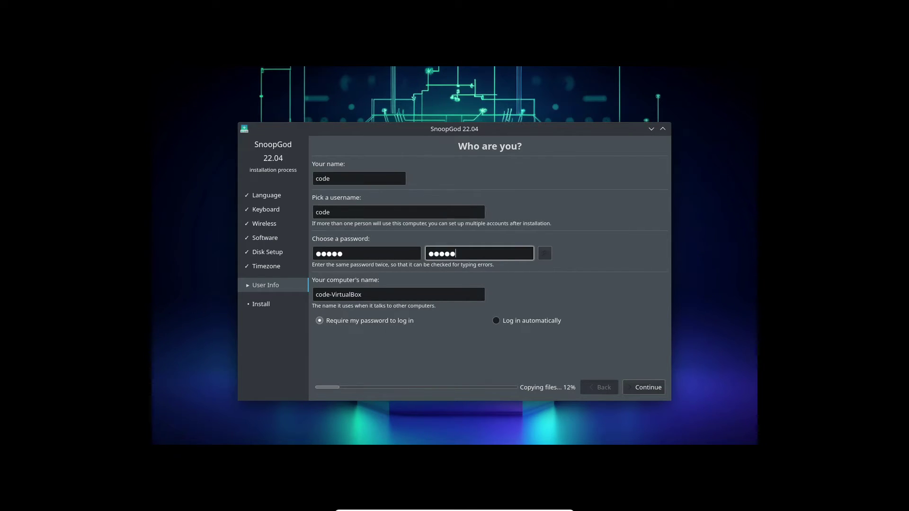
pyautogui.click(359, 179)
pyautogui.press('Return')
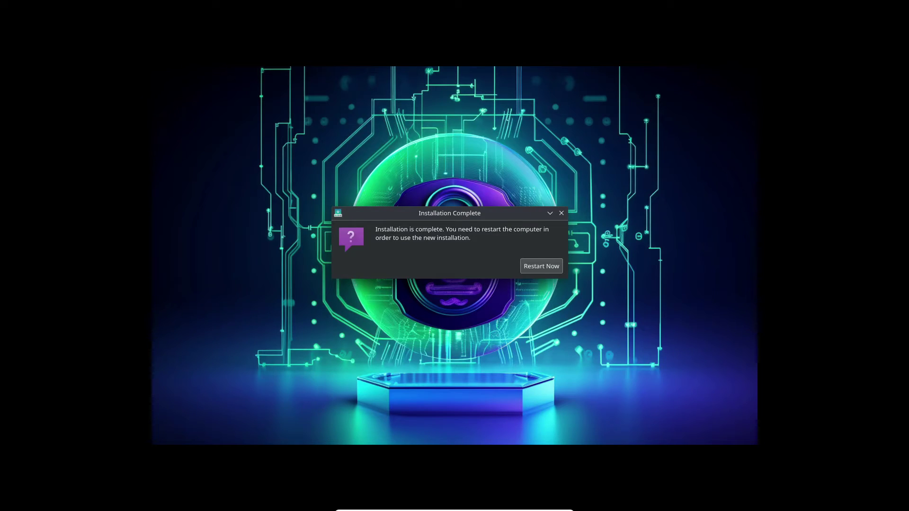
# Step: Choose Restart Now in the Installation Complete dialog to reboot into SnoopGod
pyautogui.press('Return')
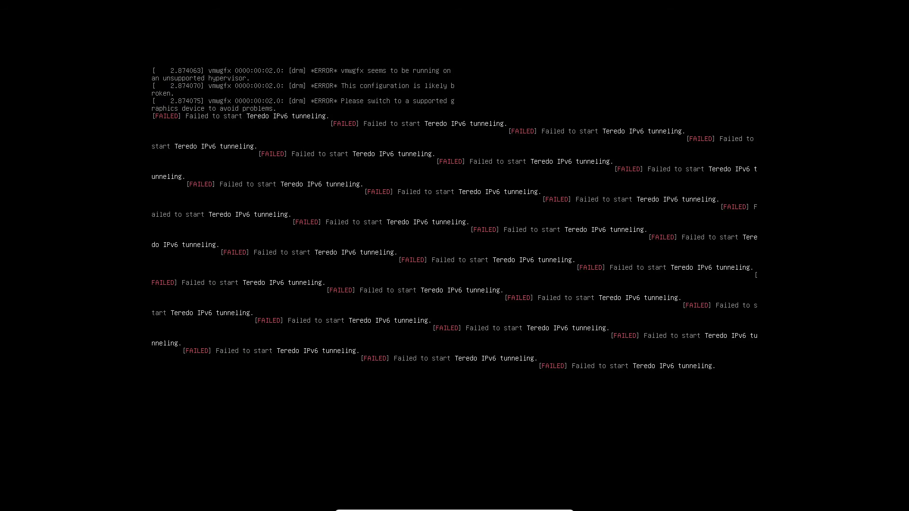